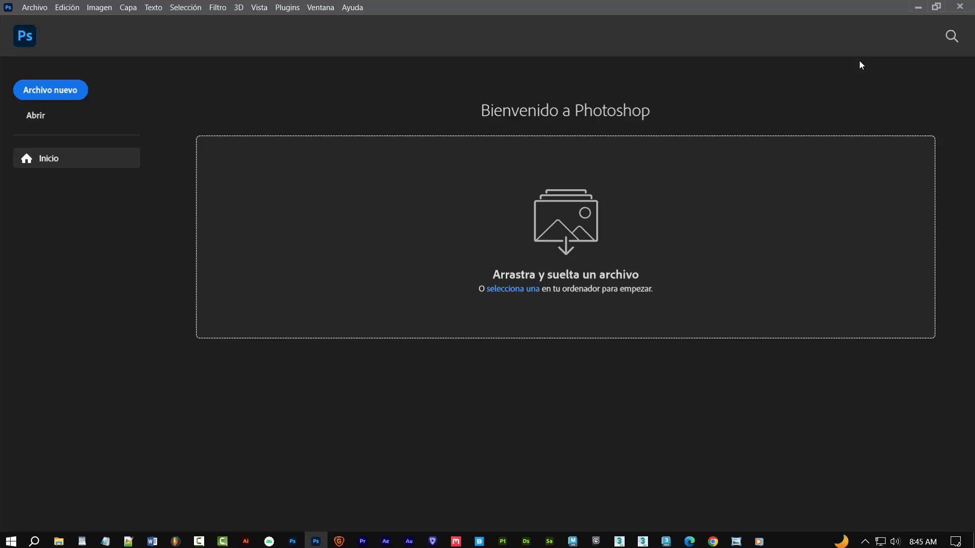
- Examine the Ford F-100 (1956) blueprint image in Windows Photo Viewer
click(911, 10)
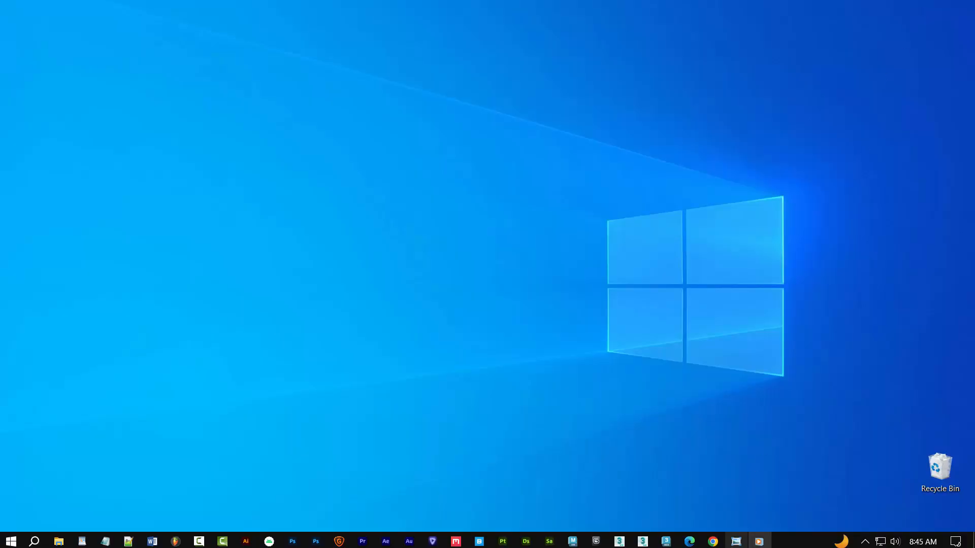
click(736, 545)
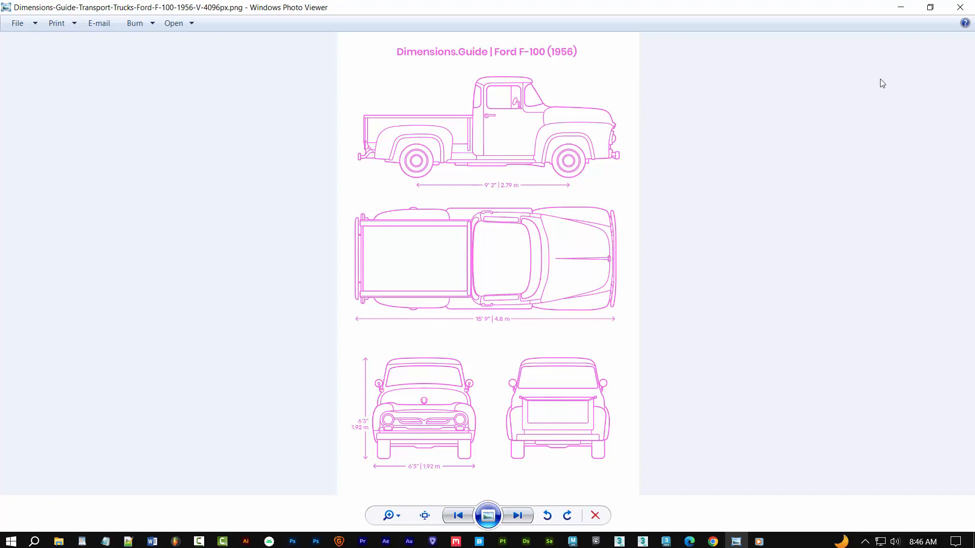
click(903, 14)
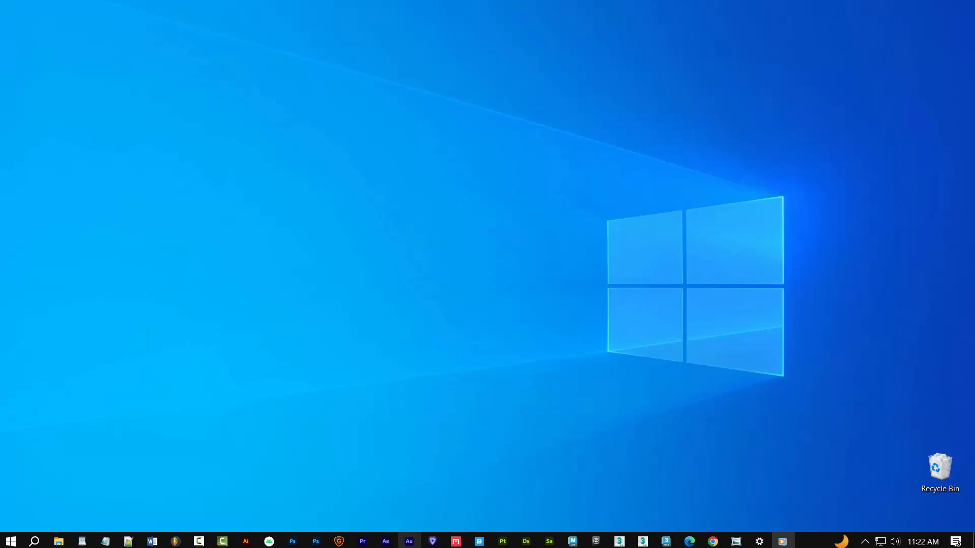
- Switch to the blueprint document in Photoshop and show the rulers
click(316, 543)
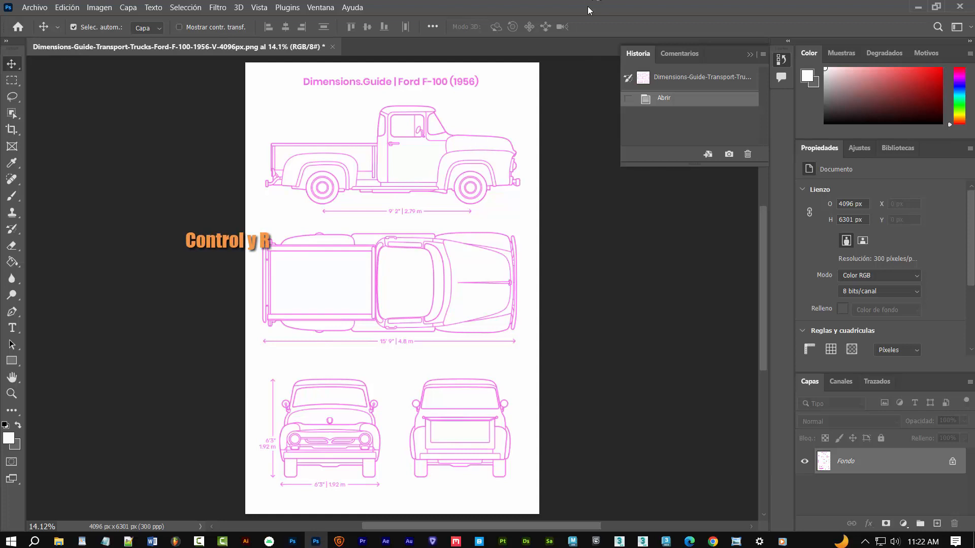
key(ctrl)
key(ctrl+r)
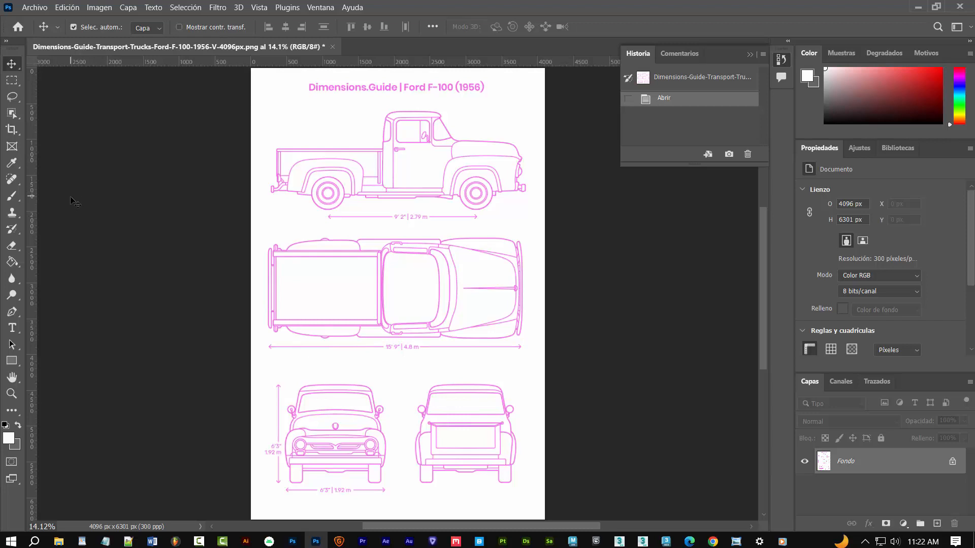
- Place two vertical and two horizontal guides along the outer edges of the truck's side view
scroll(345, 148, up, 3)
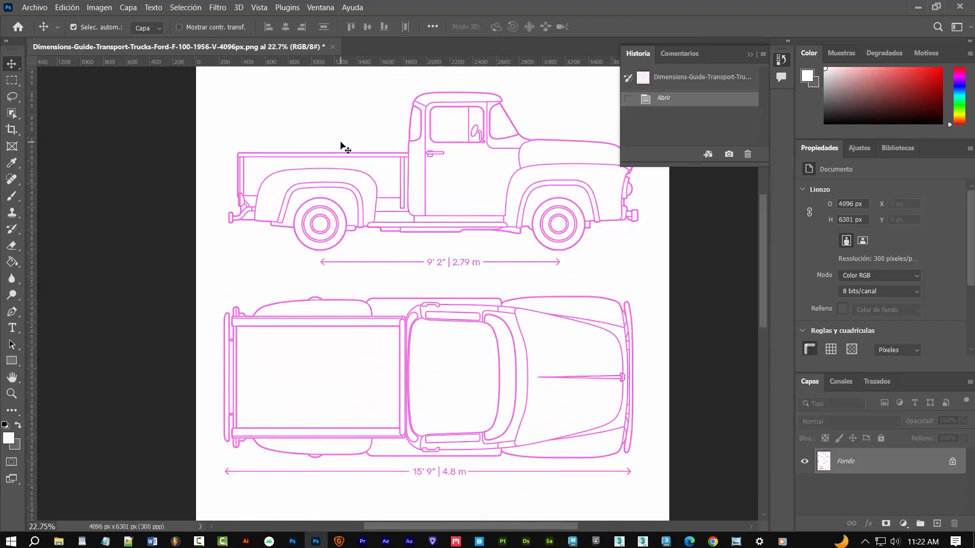
drag(34, 211, 228, 202)
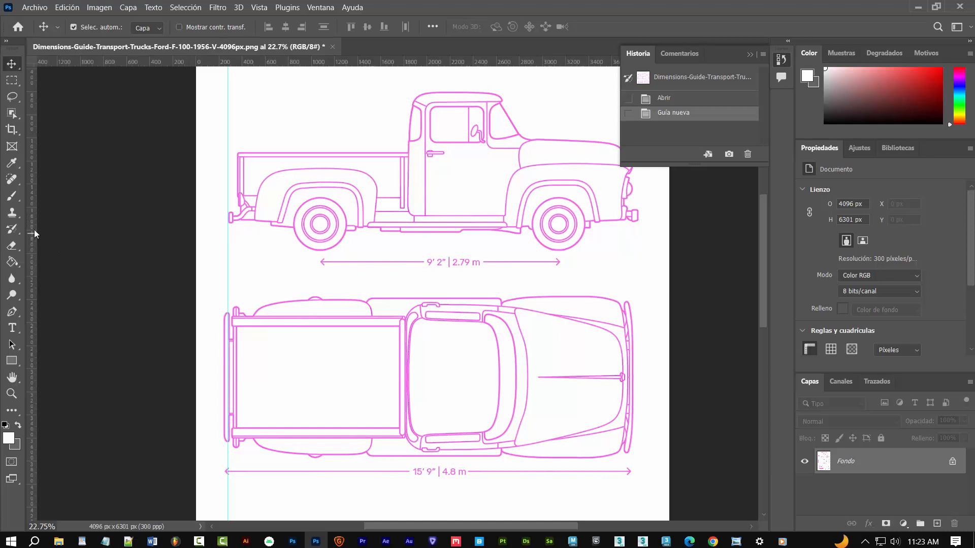
drag(32, 226, 637, 274)
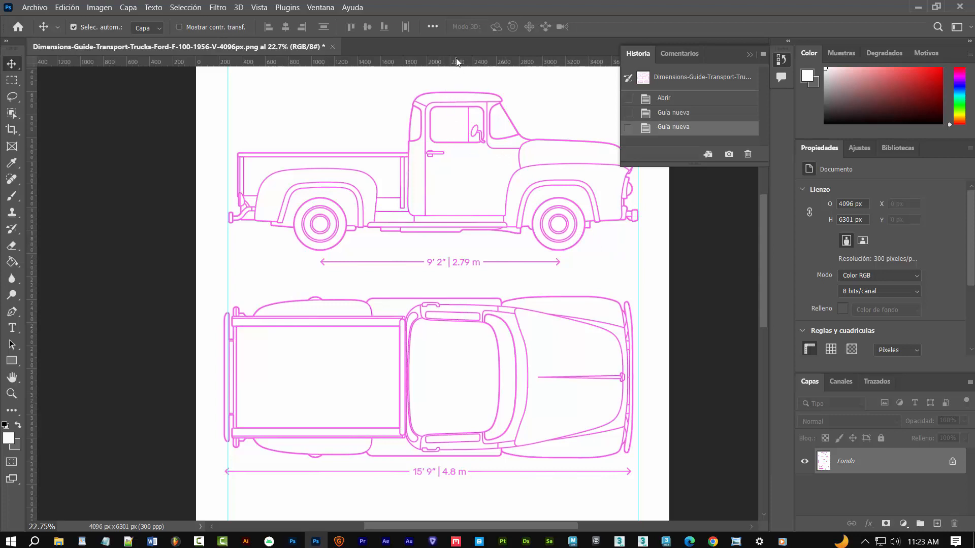
drag(456, 61, 481, 251)
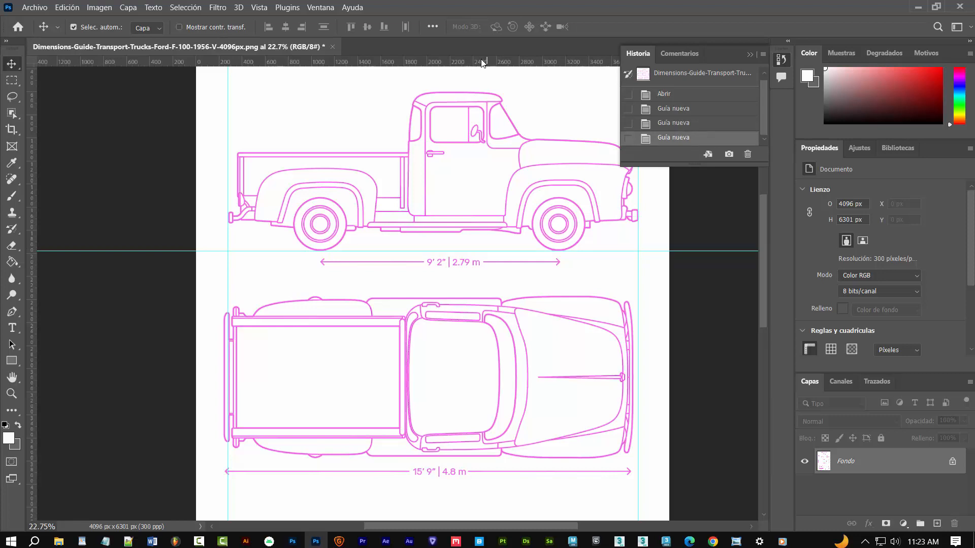
drag(482, 63, 488, 91)
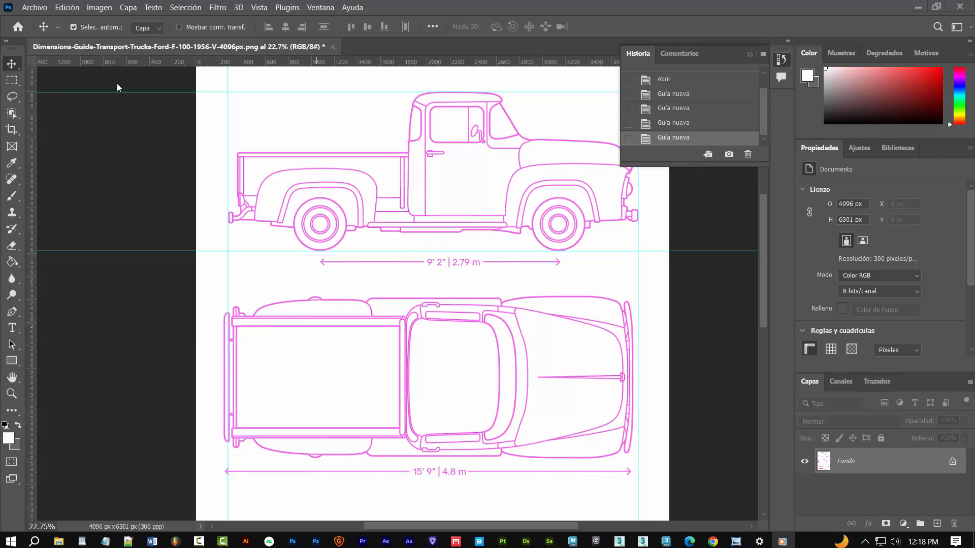
- Check the snapping (Ajustar) setting for the document
click(259, 7)
click(260, 8)
click(260, 8)
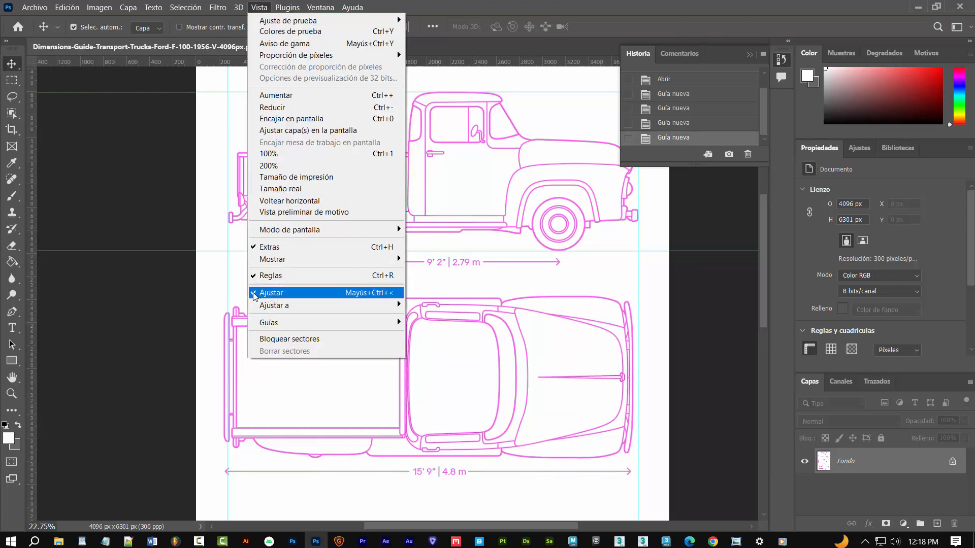
click(154, 290)
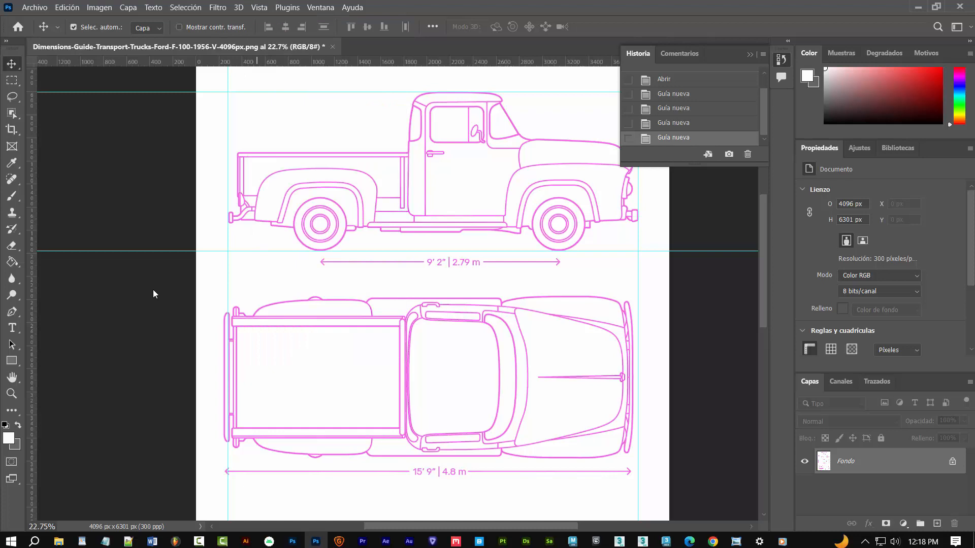
- Select the truck's side view inside the guides with a rectangular marquee and copy it
click(12, 82)
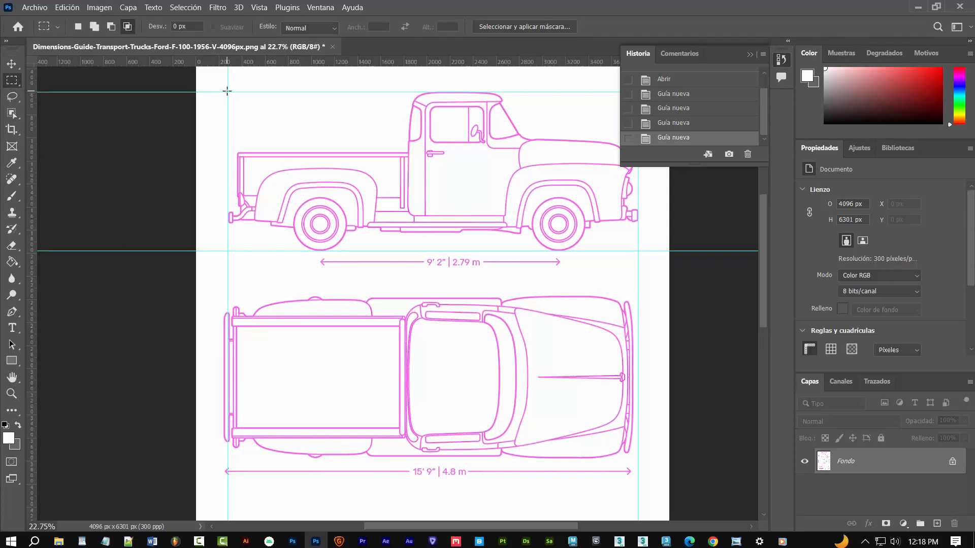
drag(226, 91, 636, 249)
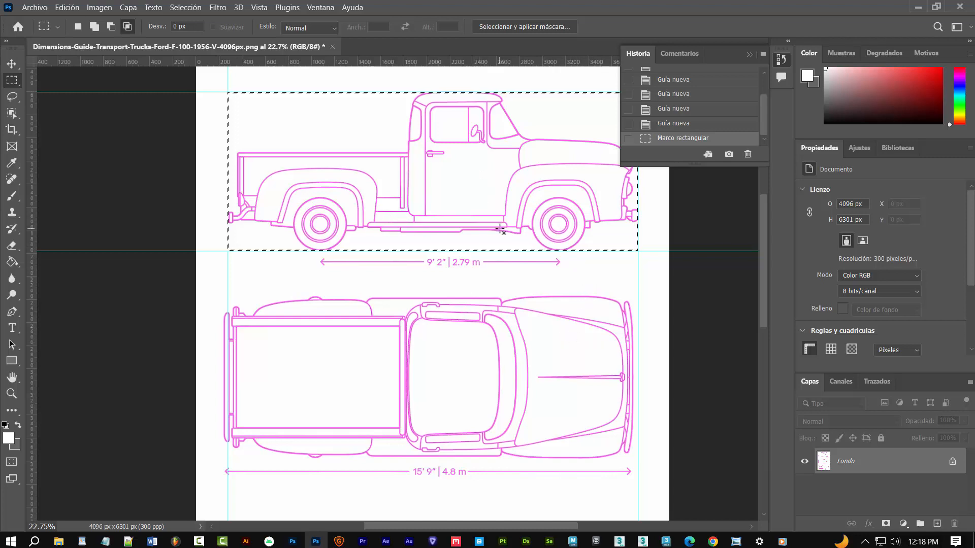
key(ctrl+c)
- Create a transparent document at the clipboard size of 3553 x 1377 px and 300 ppi, and paste the side view into it
key(ctrl+n)
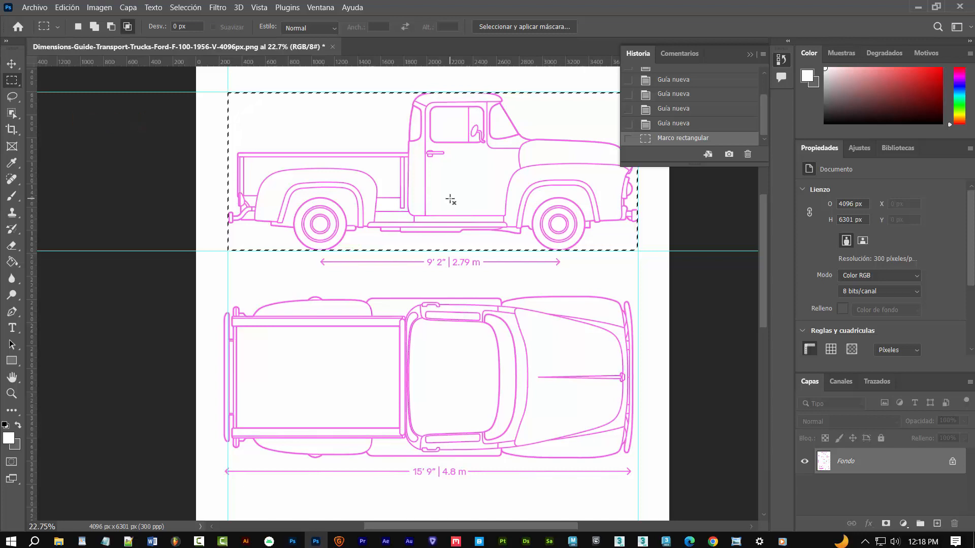
click(32, 7)
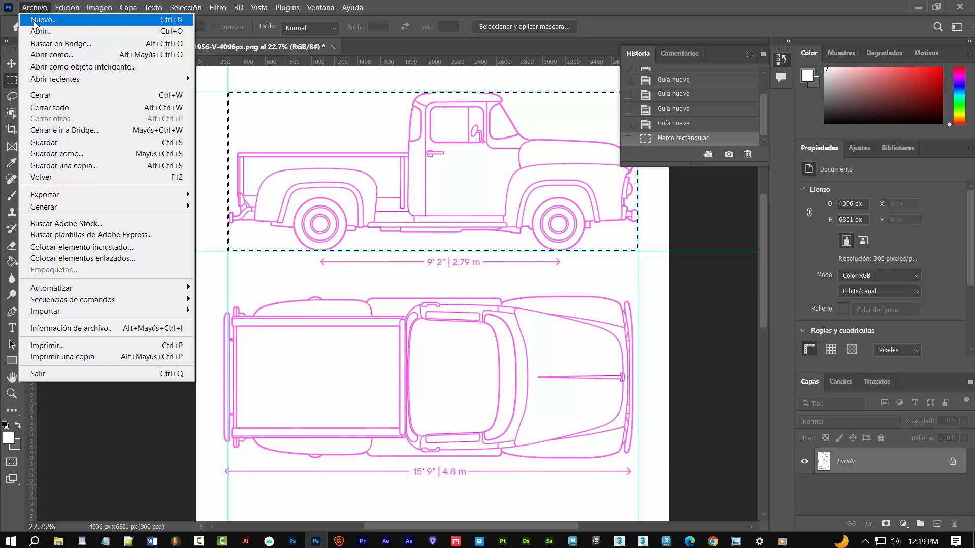
click(35, 23)
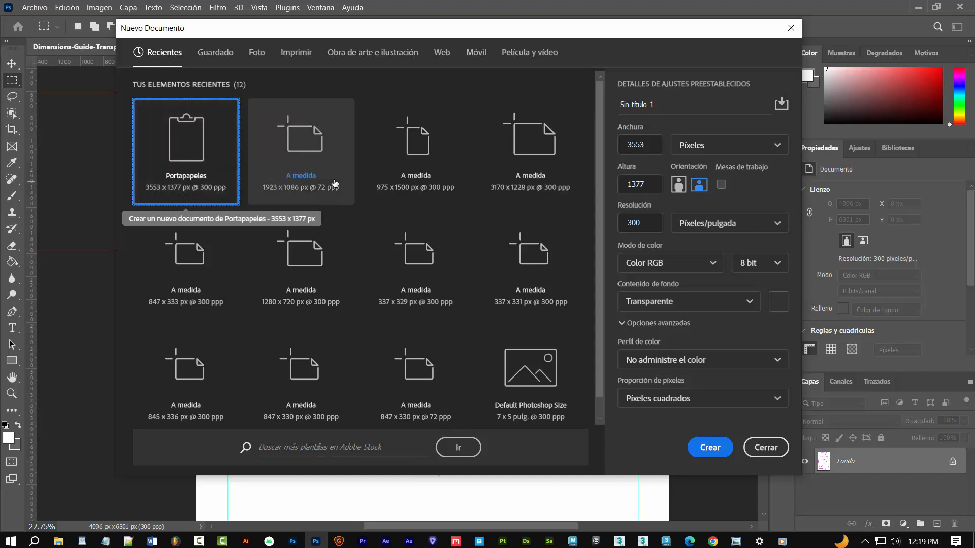
click(647, 219)
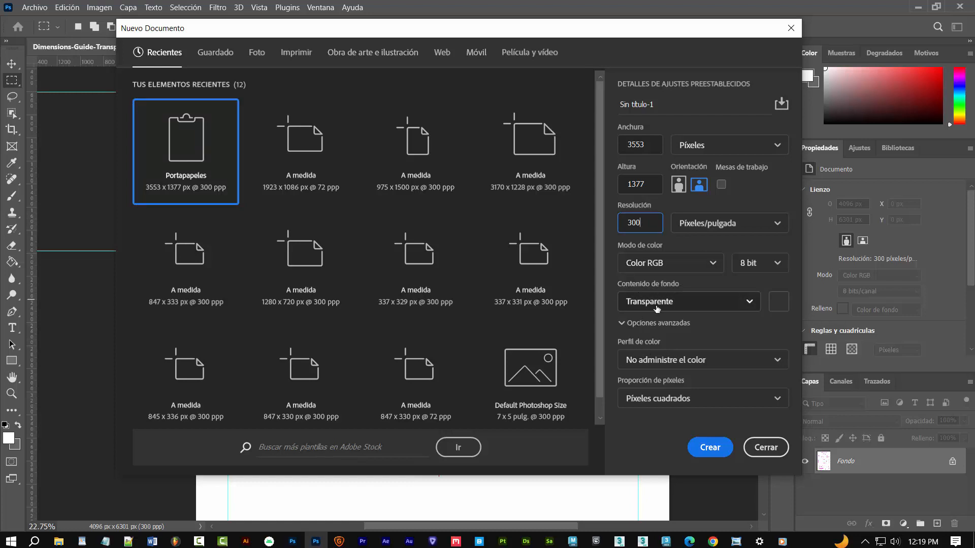
click(709, 448)
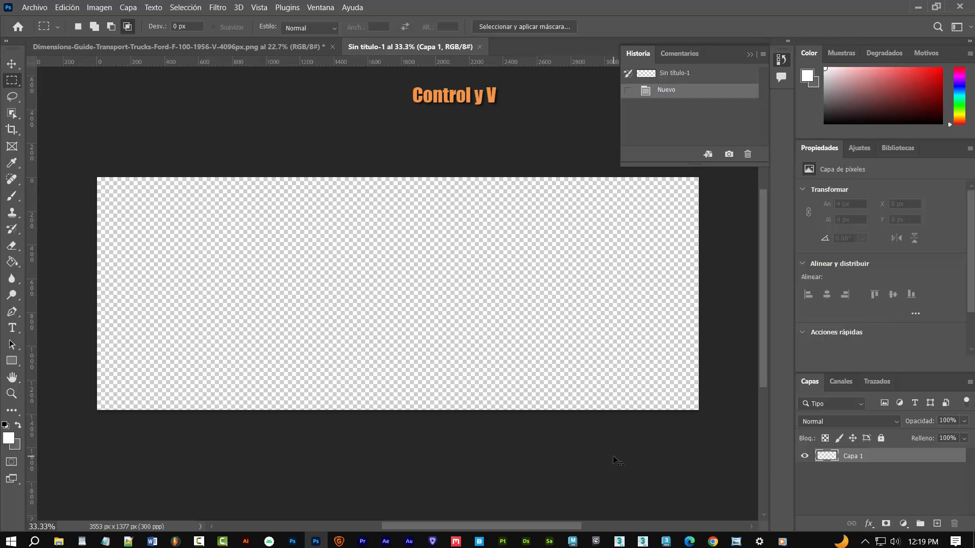
key(ctrl+v)
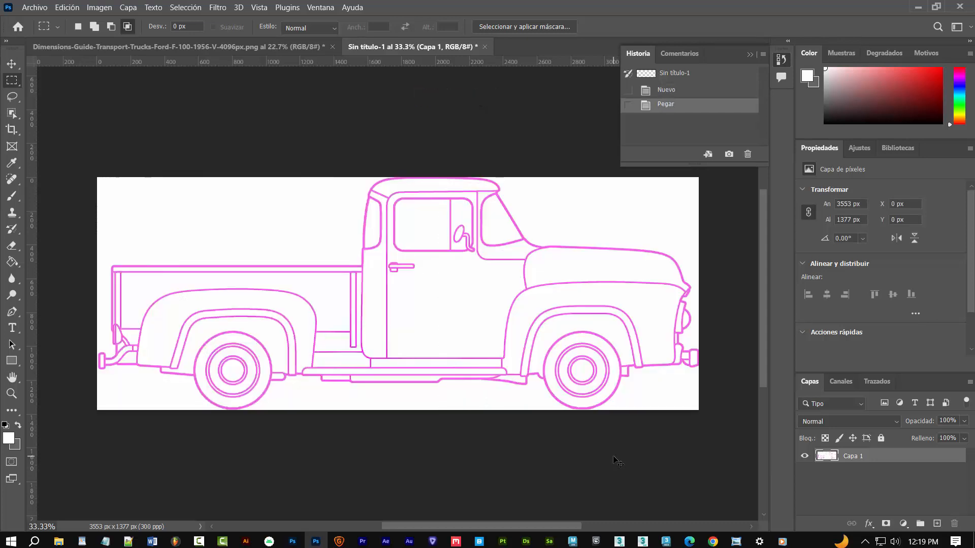
- Add a new layer and place it below the truck drawing's layer, Capa 1
key(v)
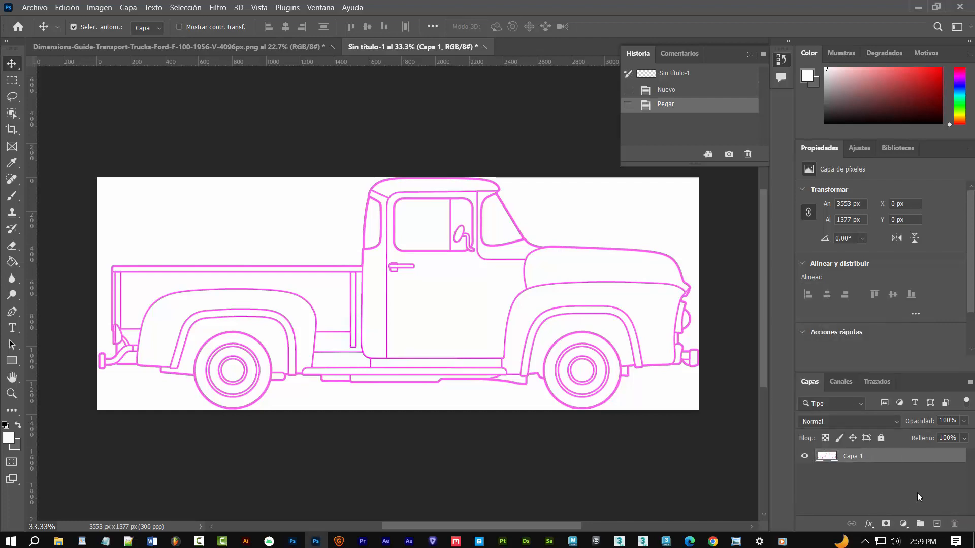
click(936, 523)
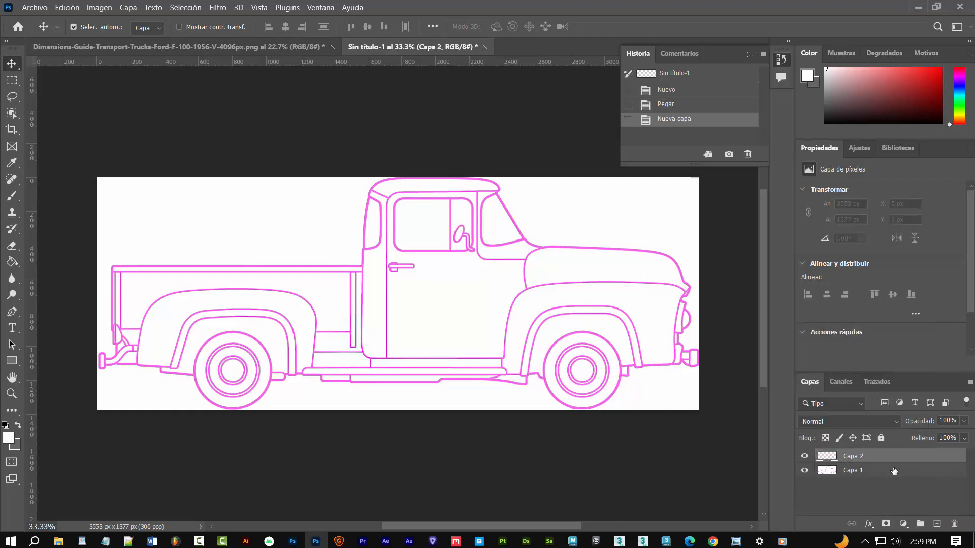
drag(873, 457, 872, 474)
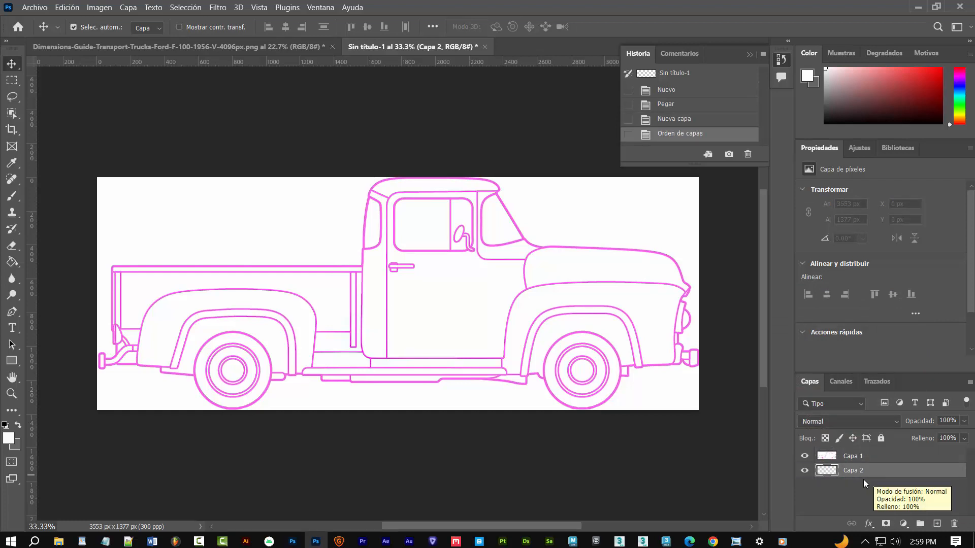
- Fill Capa 2 with a grey foreground colour set to 40% brightness using the Paint Bucket
click(5, 426)
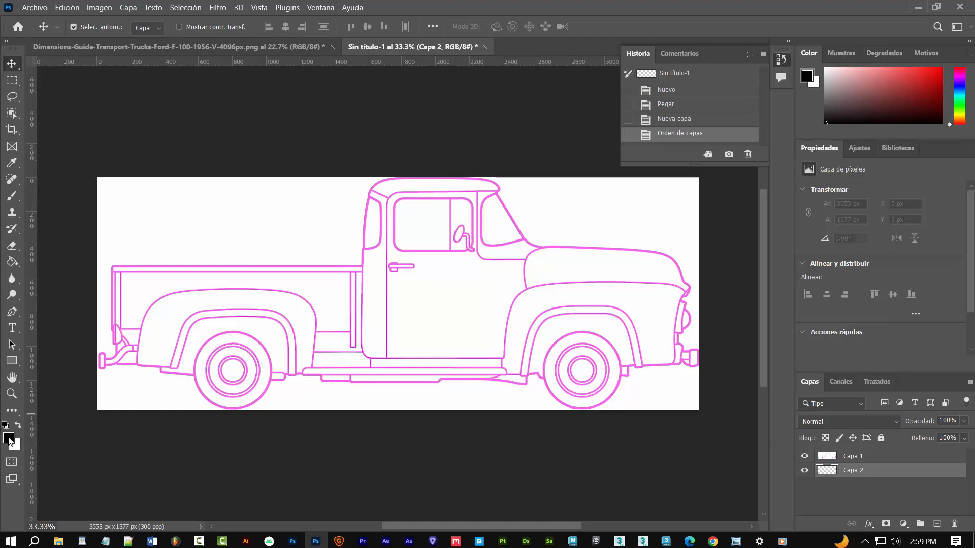
click(9, 438)
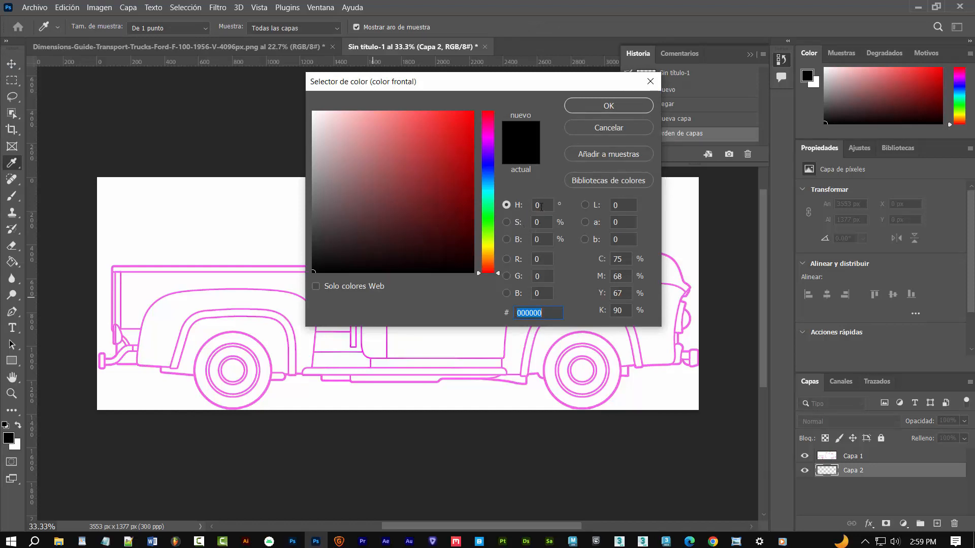
click(541, 206)
text(40)
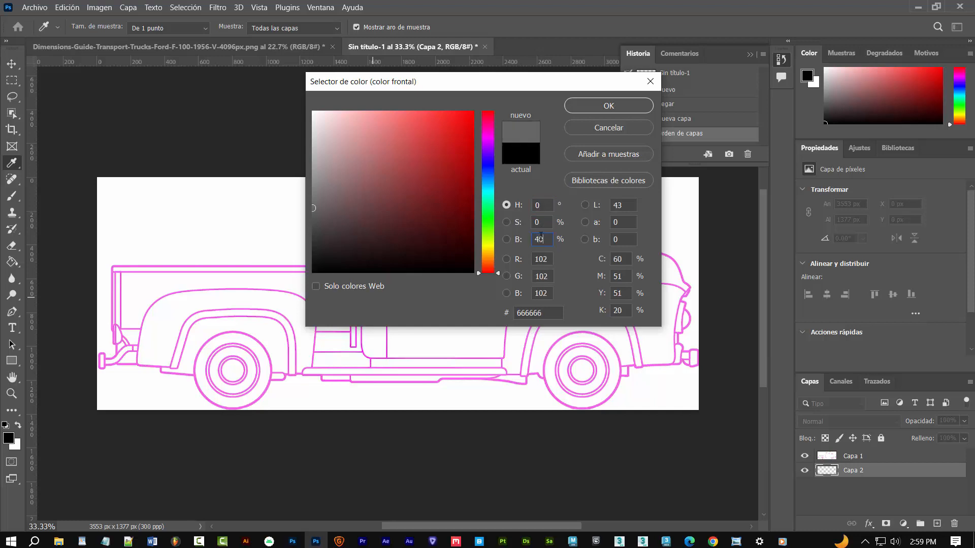
click(617, 102)
key(v)
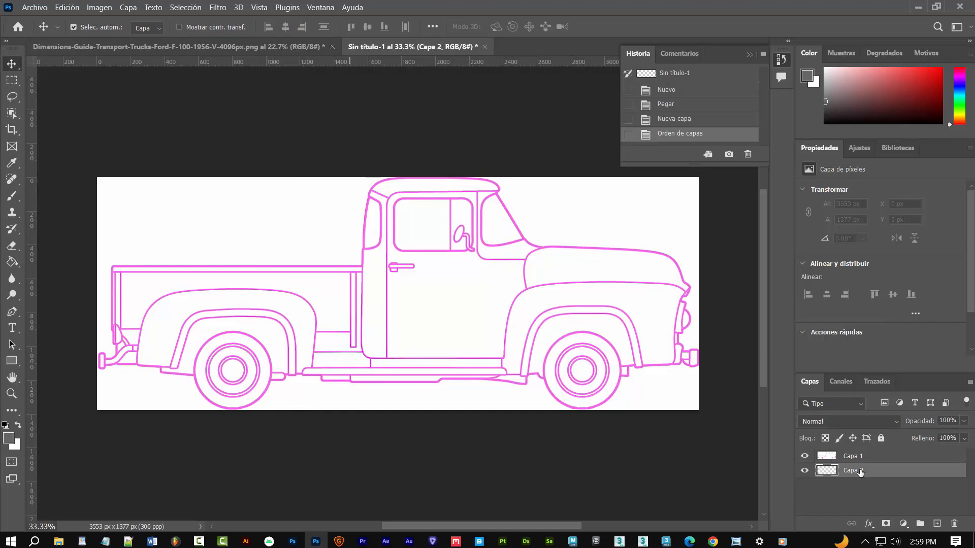
click(9, 262)
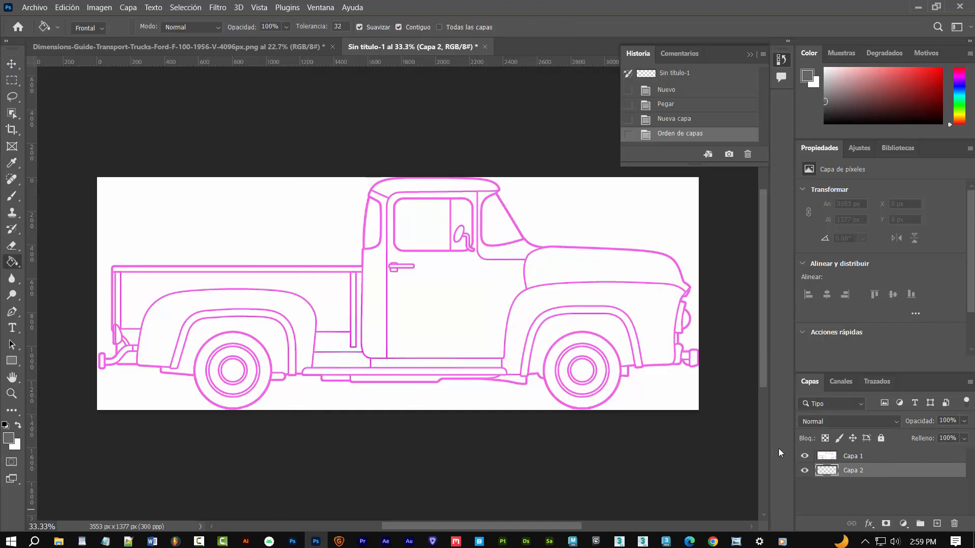
click(231, 243)
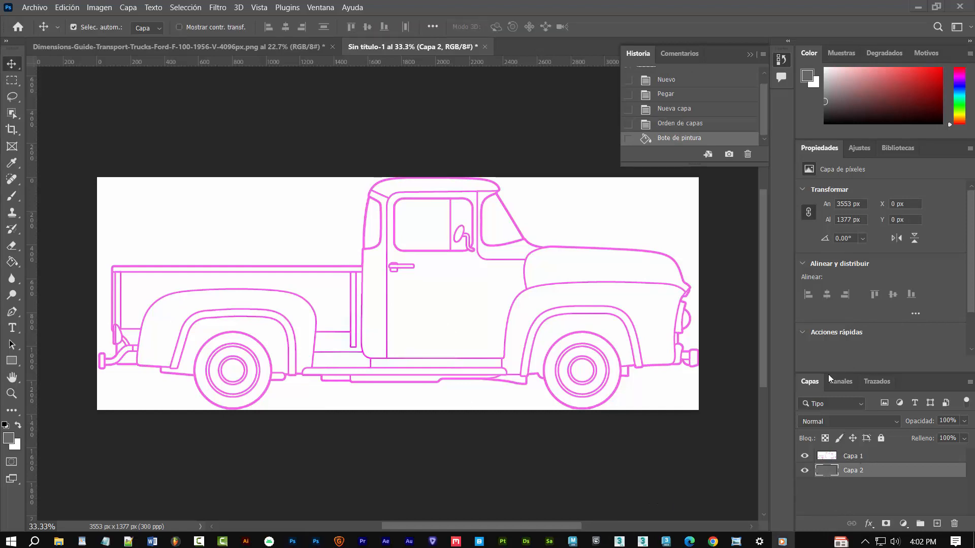
- Set the blend mode of Capa 1 to Dividir
click(856, 457)
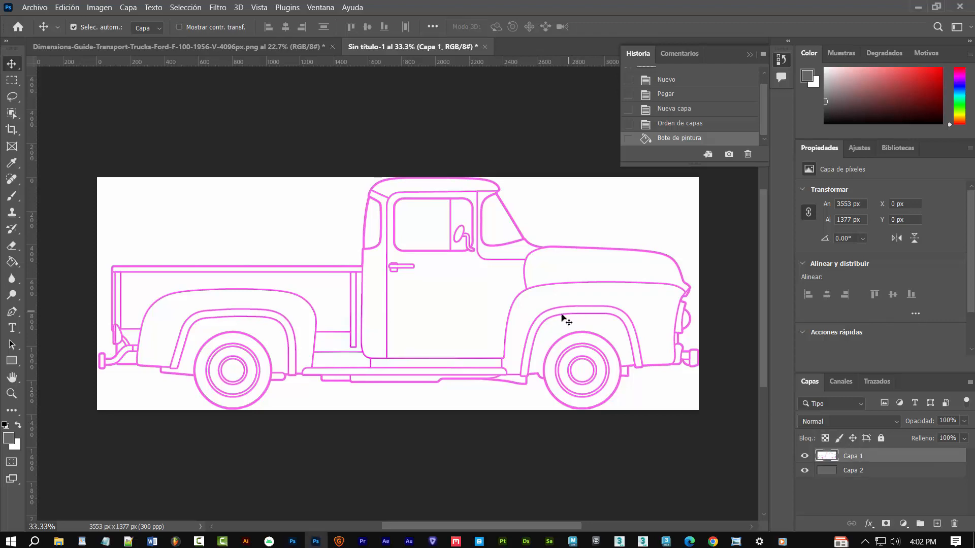
click(895, 423)
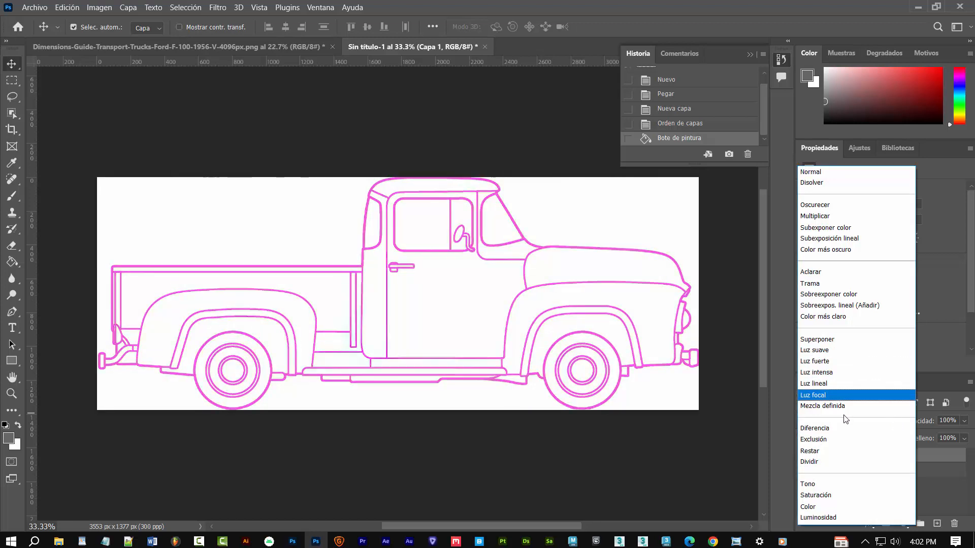
click(817, 463)
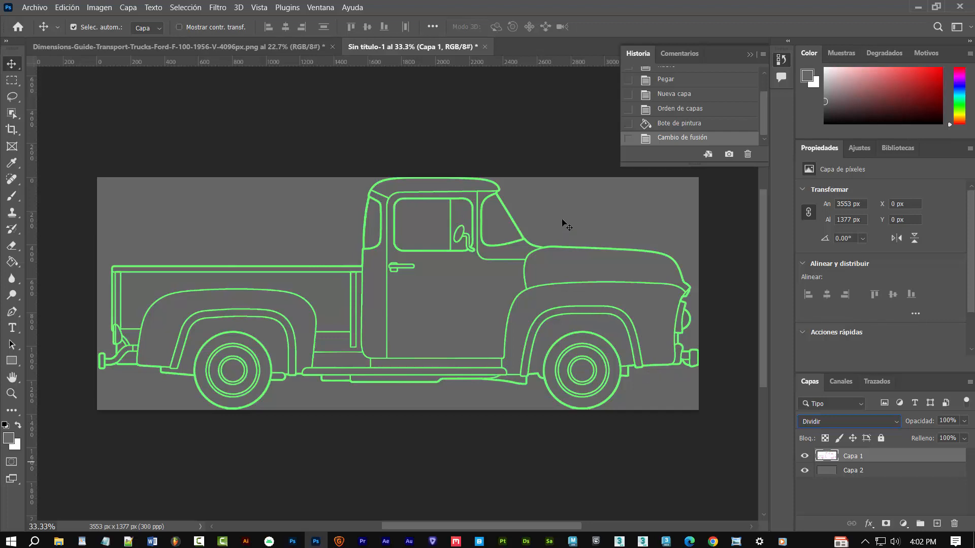
- Save a copy of the side view as a JPEG named Izquierda in the tuorial pics folder
click(34, 8)
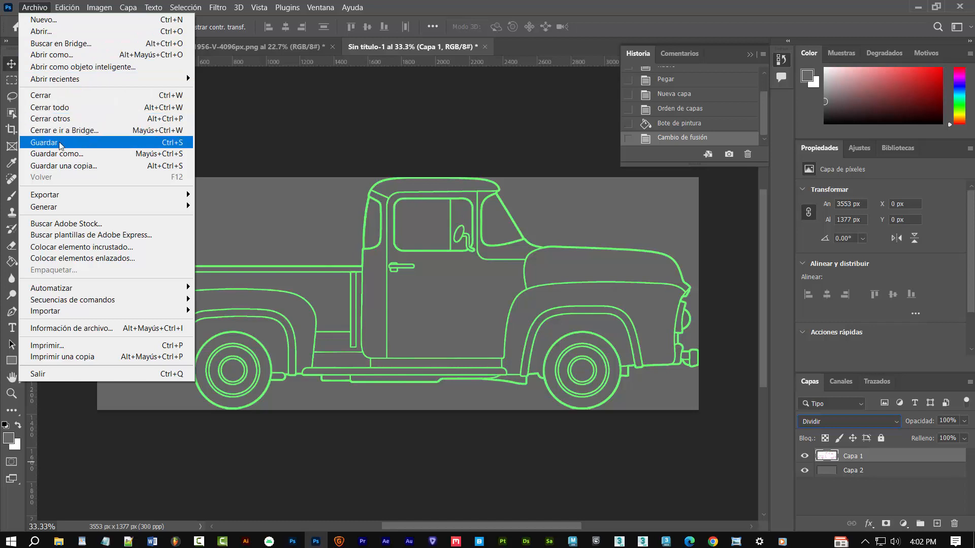
click(65, 167)
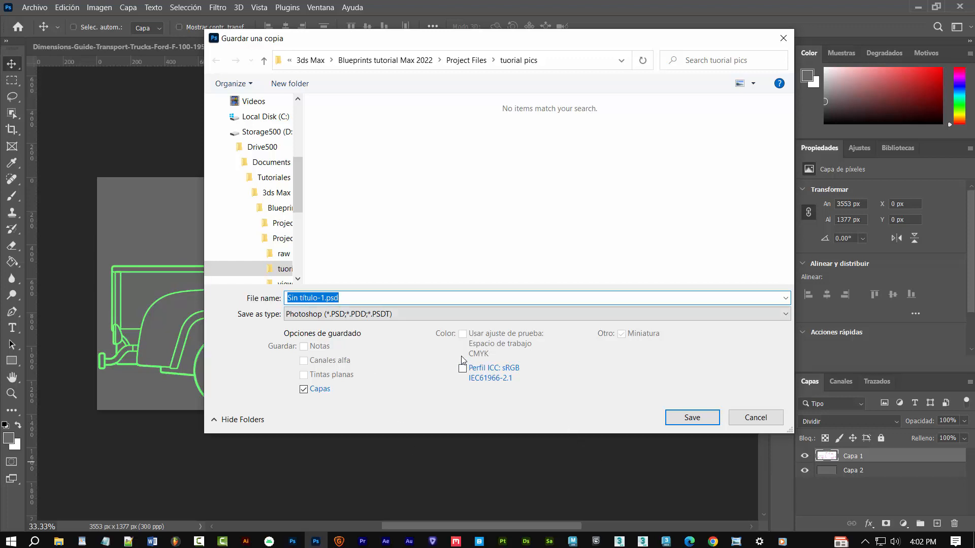
text(Izquierda)
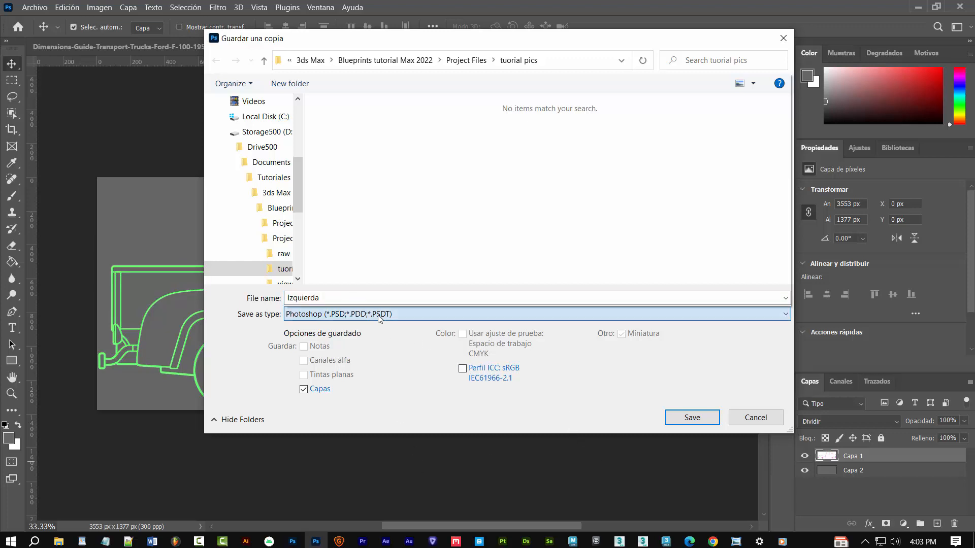
click(379, 317)
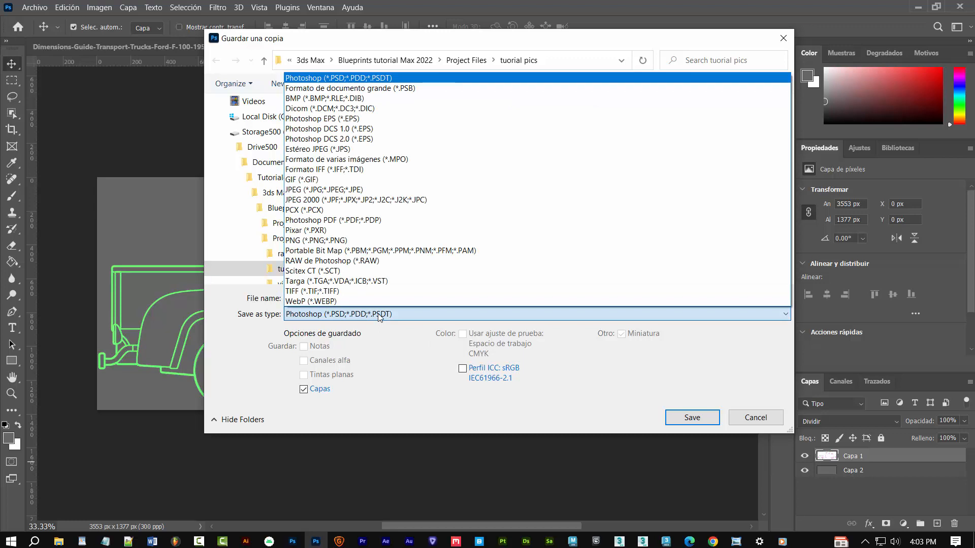
click(350, 191)
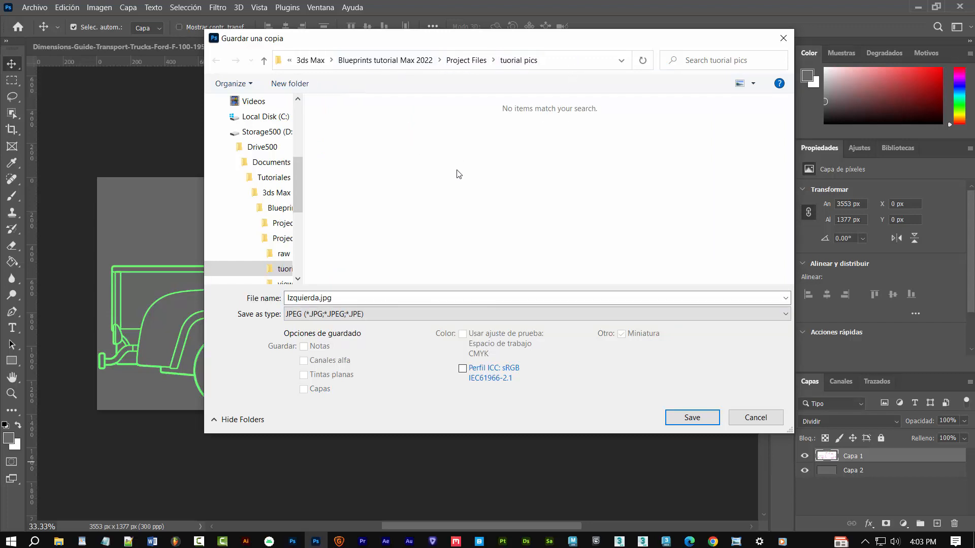
click(695, 419)
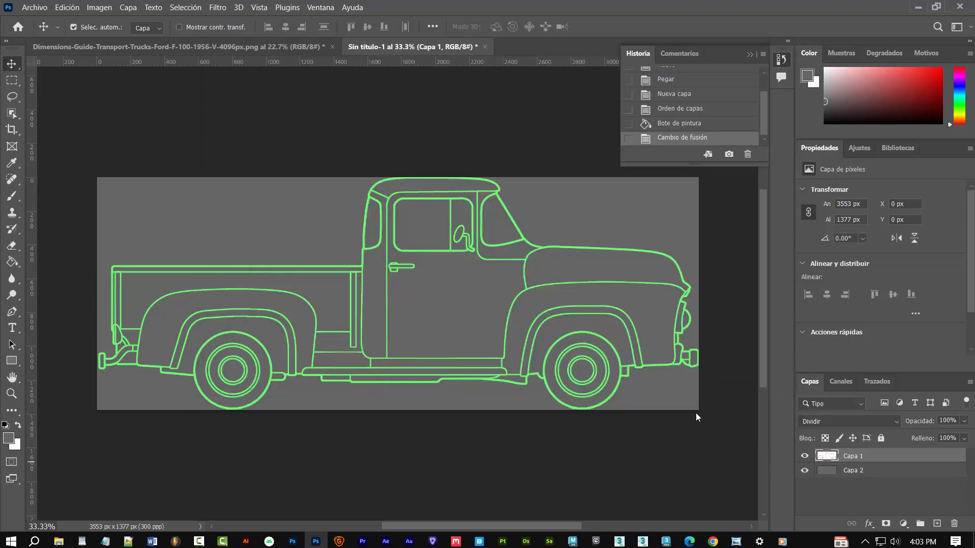
click(555, 128)
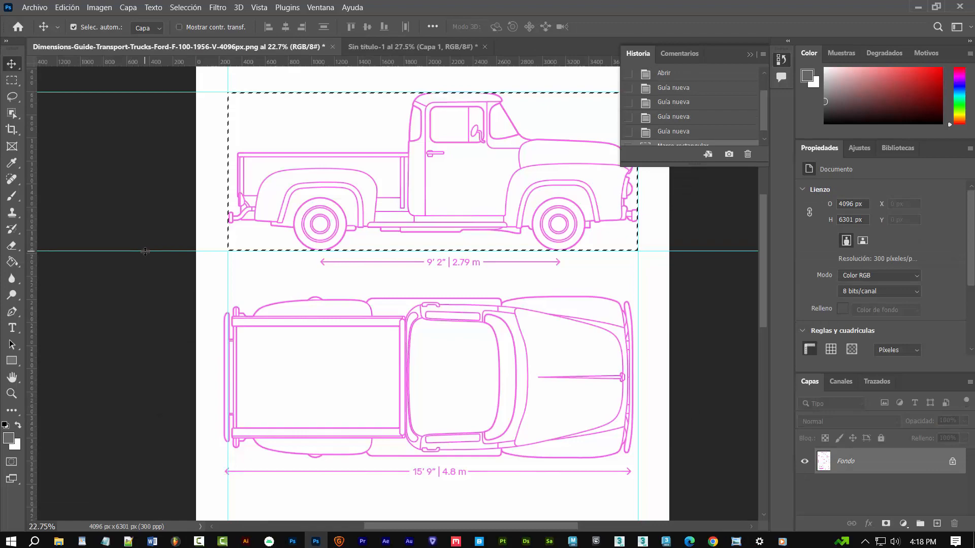
- In the Ford F-100 blueprint document, reposition the four guides to the outer edges of the truck's top view
drag(144, 251, 172, 455)
drag(229, 92, 223, 295)
scroll(231, 355, up, 3)
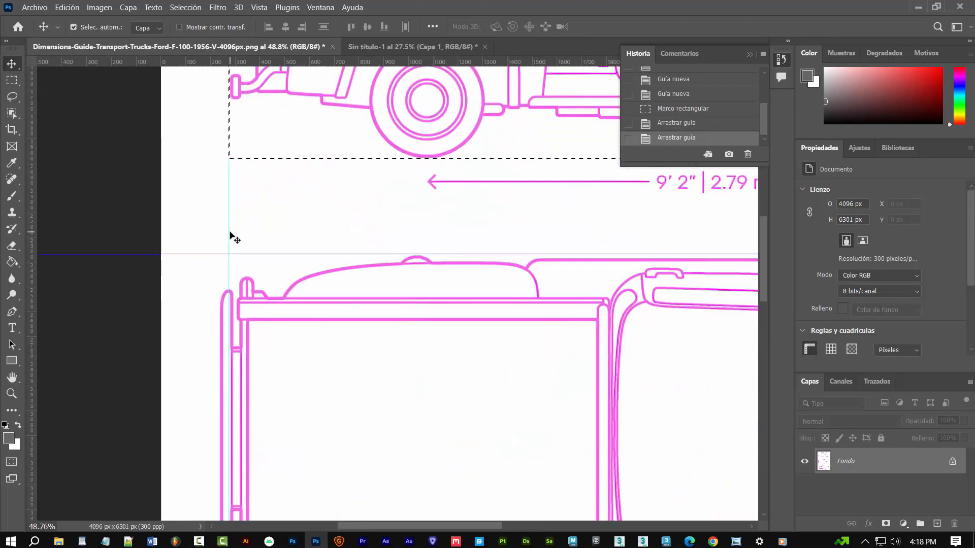
scroll(215, 219, down, 4)
scroll(639, 340, up, 6)
drag(625, 284, 641, 341)
scroll(641, 341, down, 2)
drag(553, 432, 549, 433)
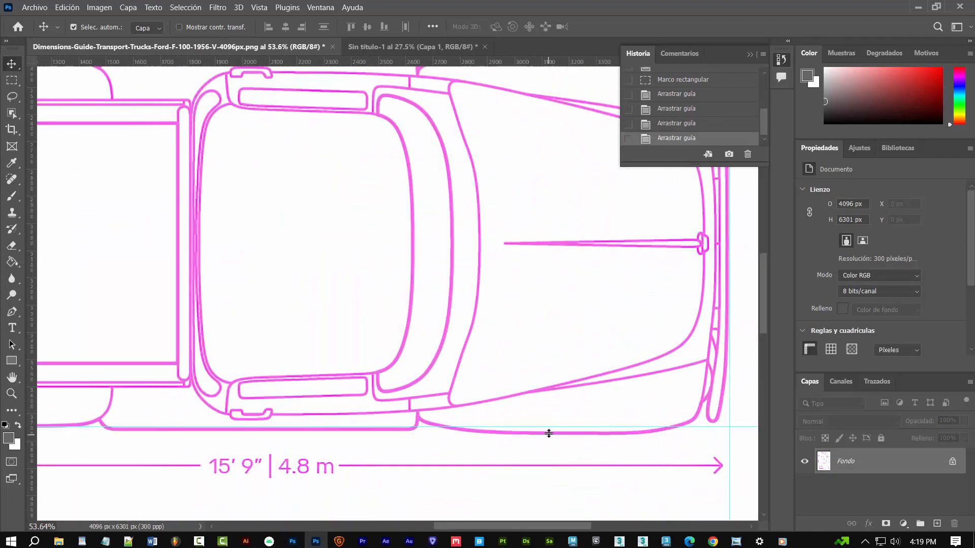
scroll(549, 433, up, 5)
scroll(462, 172, down, 8)
- Copy the guide-bounded top view and paste it into a new transparent 3551 x 1409 px document
key(m)
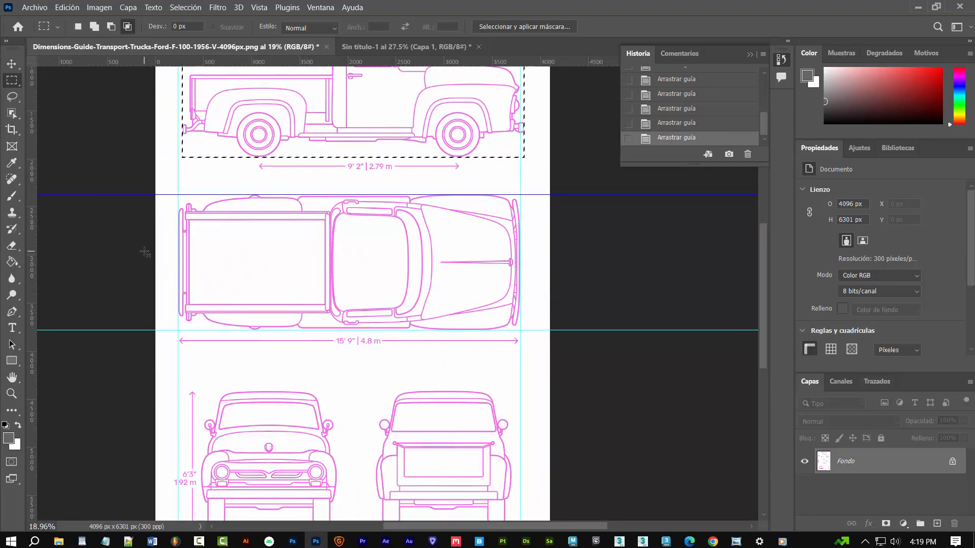
drag(178, 196, 519, 329)
key(ctrl+c)
key(ctrl+n)
click(710, 447)
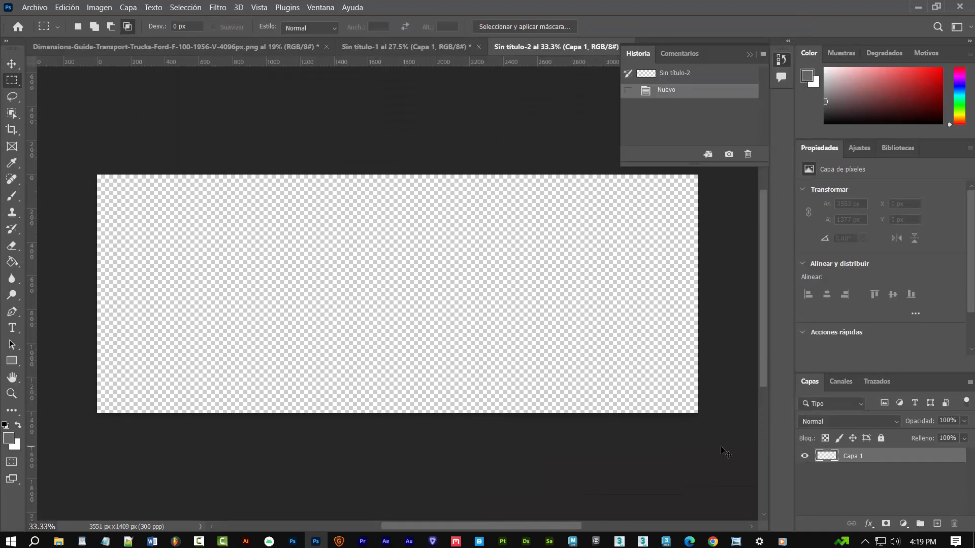
key(ctrl+v)
- Add a layer below the top view drawing and fill it with the grey foreground colour
click(937, 523)
key(ctrl+bracketleft)
click(12, 262)
click(228, 294)
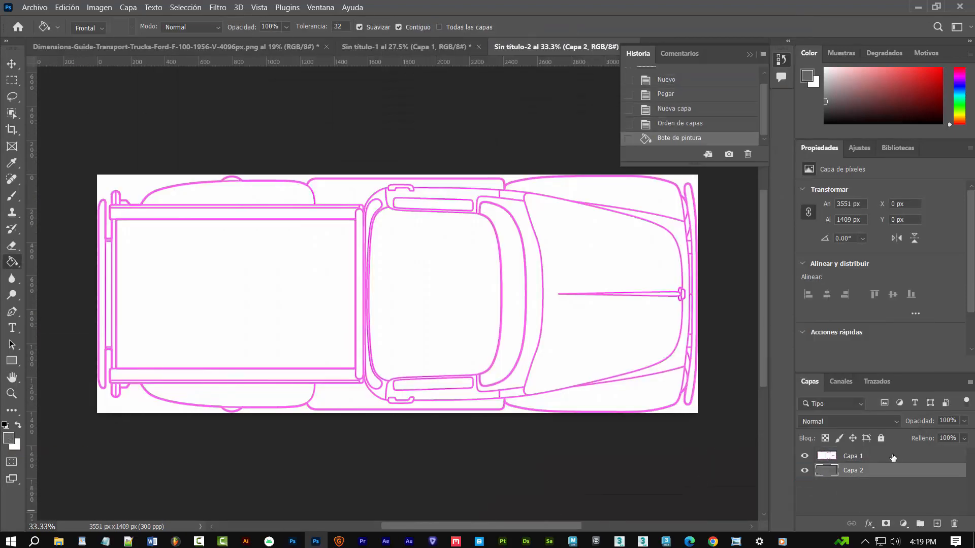
- Set the blend mode of the top view layer, Capa 1, to Dividir
click(853, 456)
click(848, 421)
click(838, 429)
- Save a copy of the top view as a JPEG named superior in the tuorial pics folder
click(34, 7)
click(63, 166)
click(644, 313)
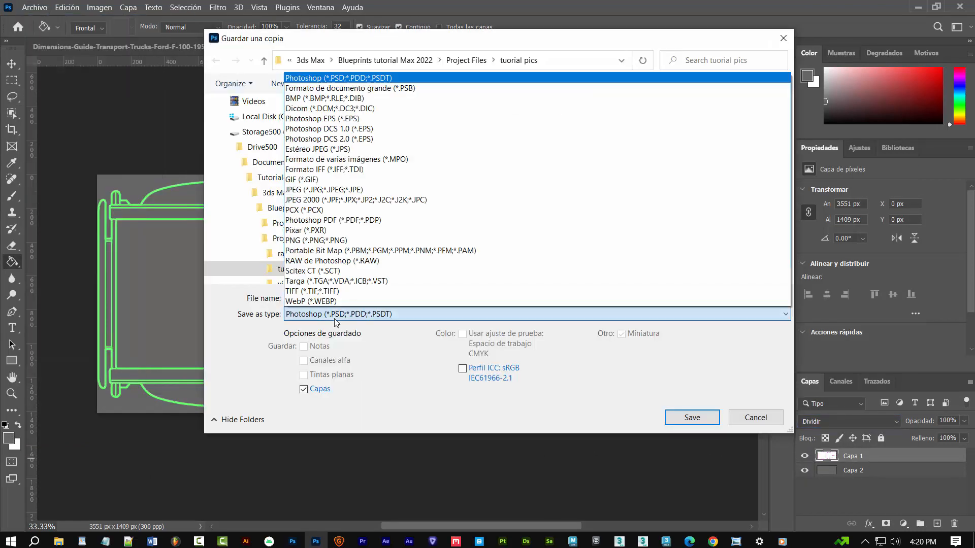
key(j)
key(Return)
key(alt+n)
text(superior)
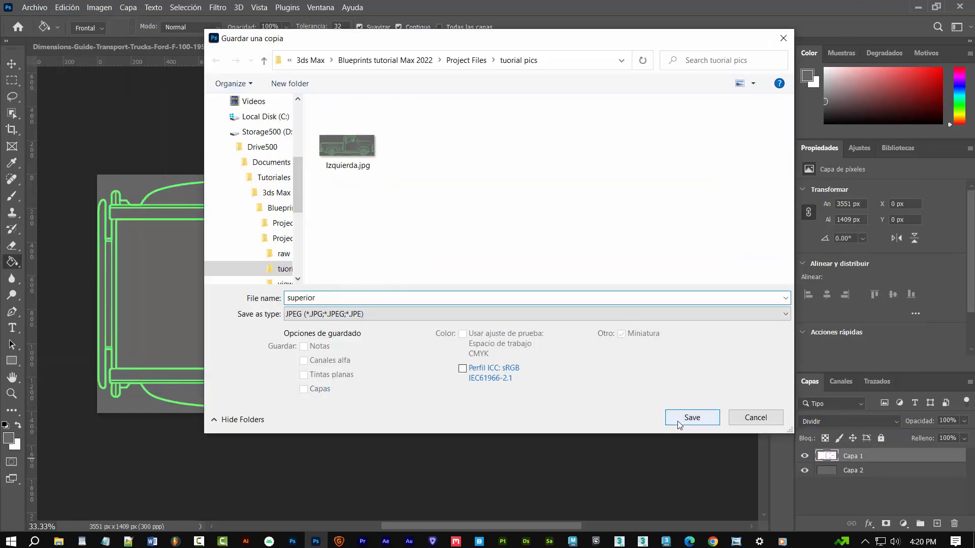
click(683, 421)
- Back in the blueprint document, move the horizontal guides to the front view's roof and the bottom of its wheels
key(ctrl+Tab)
key(v)
scroll(94, 331, down, 2)
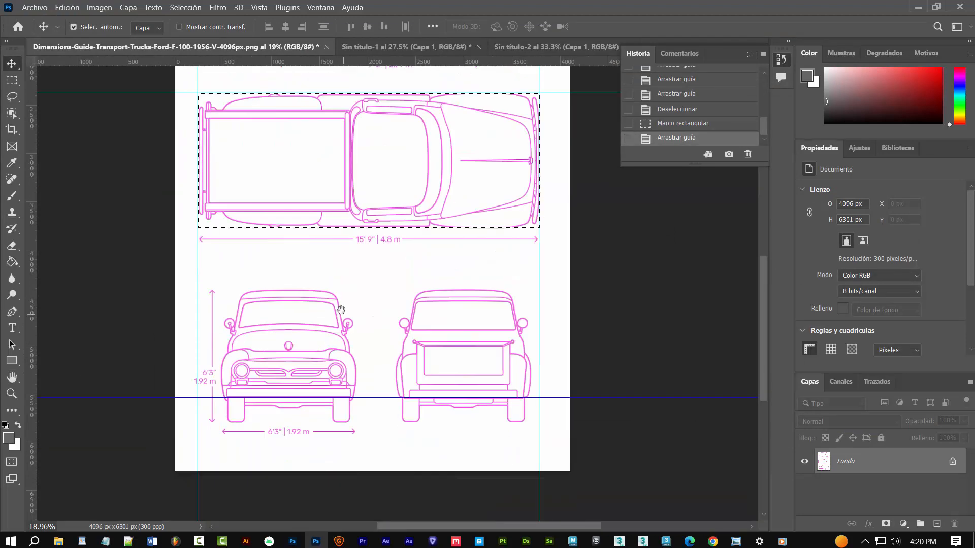
scroll(283, 446, up, 5)
drag(282, 407, 370, 417)
scroll(370, 418, down, 5)
drag(370, 107, 379, 270)
drag(508, 62, 508, 378)
scroll(367, 365, up, 5)
drag(350, 392, 348, 365)
- Move the vertical guides to the outer side edges of the truck's front view
scroll(349, 365, down, 5)
drag(236, 349, 257, 356)
scroll(254, 403, up, 5)
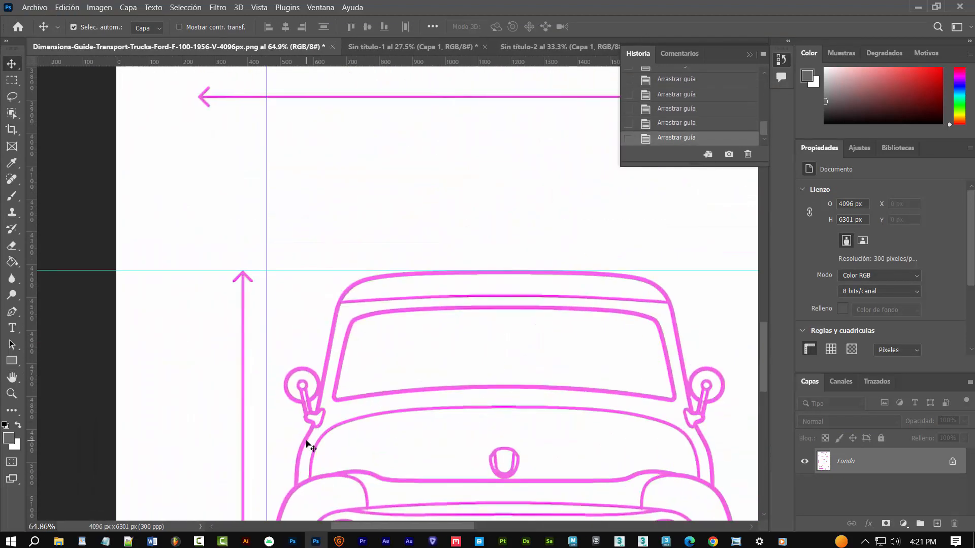
drag(307, 442, 324, 324)
drag(284, 366, 287, 371)
scroll(299, 374, down, 5)
drag(557, 304, 407, 373)
scroll(407, 376, up, 5)
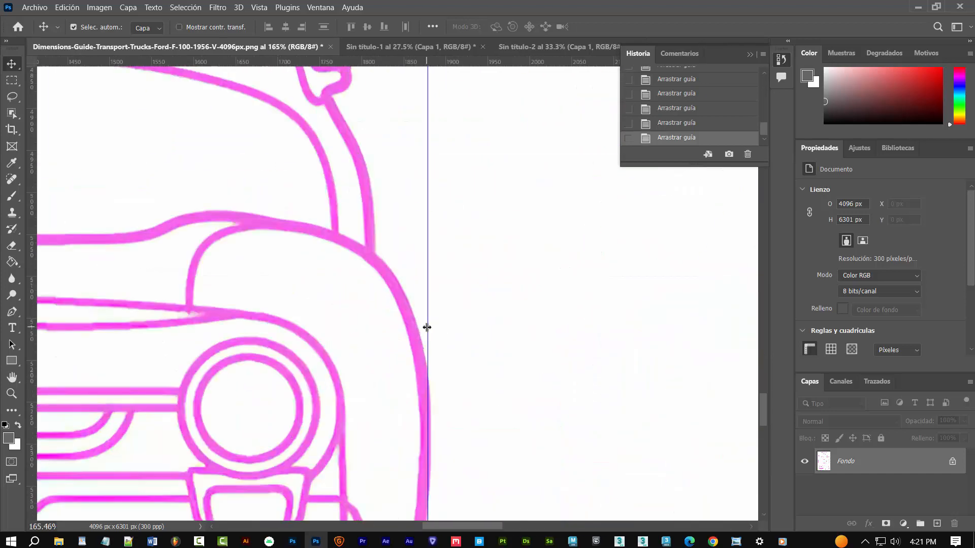
- Replace the selection with one around the front view, copy it and paste it into a new 1411 x 1379 px document
scroll(426, 326, down, 5)
key(ctrl+d)
key(m)
mouse_move(326, 272)
mouse_down()
mouse_move(427, 347)
mouse_move(458, 401)
mouse_up()
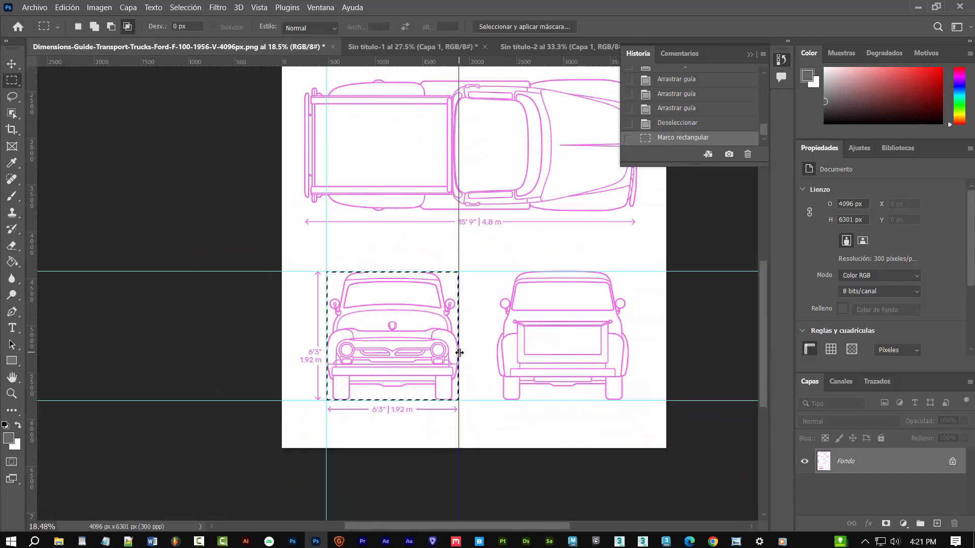
key(ctrl+c)
key(ctrl+n)
key(Return)
key(ctrl+v)
- Add a layer beneath the front view drawing and fill it with the grey foreground colour
click(936, 524)
drag(863, 460, 864, 500)
key(g)
click(265, 400)
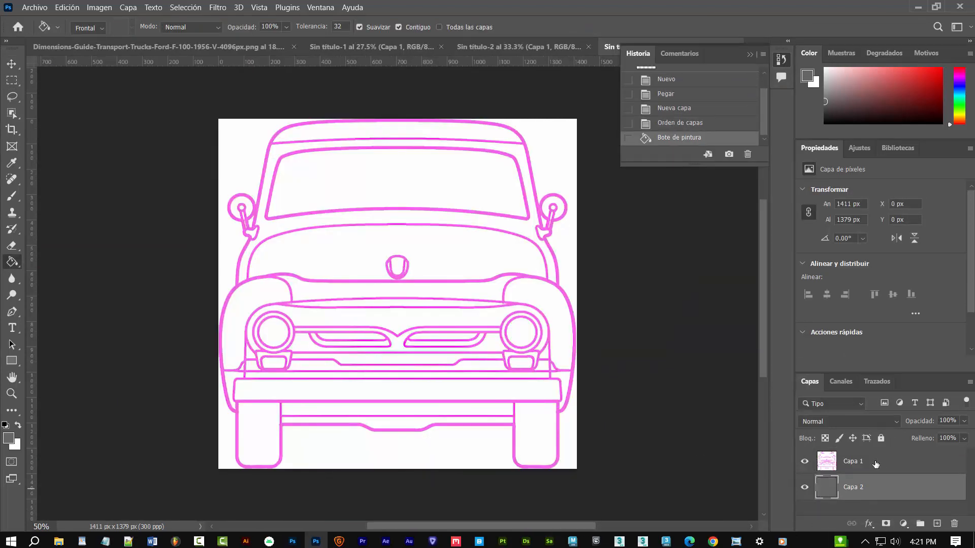
- Set the blend mode of the front view layer, Capa 1, to Dividir
click(874, 463)
click(896, 422)
click(834, 459)
- Save a copy of the front view as a JPEG named frente in the tuorial pics folder
click(35, 7)
click(63, 167)
text(frente)
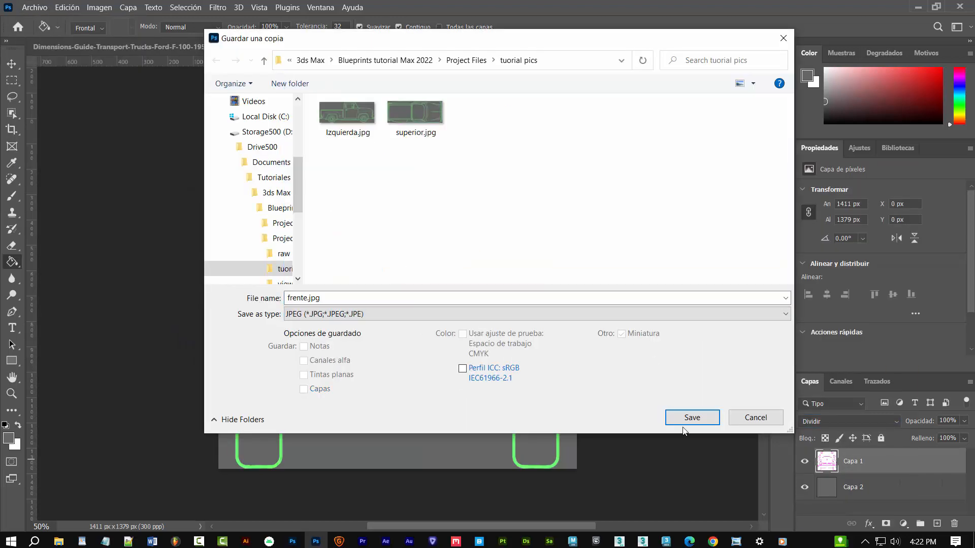
click(692, 417)
key(Return)
- Return to the blueprint document and move the vertical guides to the outer side edges of the truck's rear view
key(ctrl+Tab)
key(v)
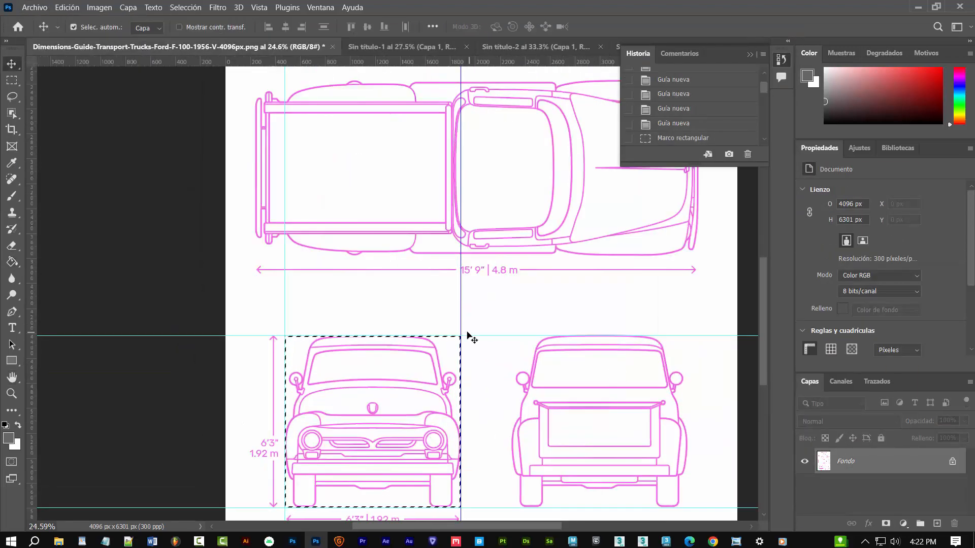
drag(461, 337, 686, 370)
scroll(668, 394, right, 5)
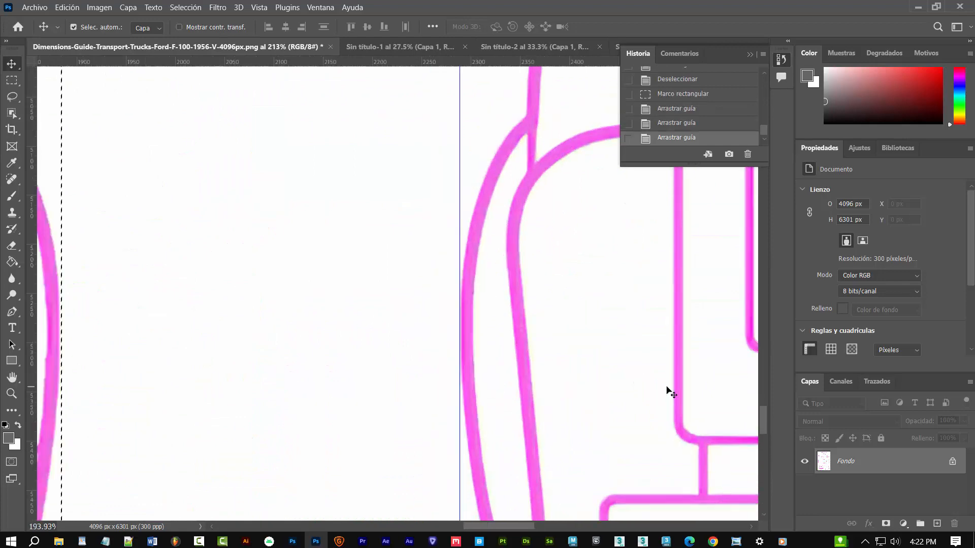
drag(592, 365, 563, 202)
scroll(563, 203, down, 5)
- Copy the guide-bounded rear view and paste it into a new transparent 1410 x 1379 px document at 300 ppi
click(12, 80)
drag(283, 176, 561, 448)
key(ctrl+c)
key(ctrl+n)
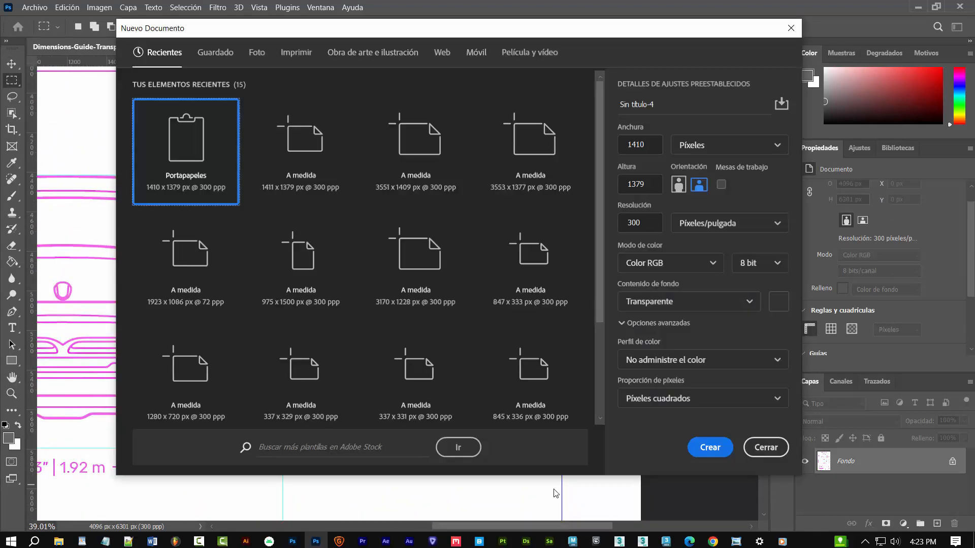
key(Return)
key(ctrl+v)
- Add a layer beneath the rear view drawing and fill it with the grey foreground colour
click(937, 524)
drag(863, 461, 863, 500)
click(12, 262)
click(355, 305)
- Set the blend mode of the rear view layer, Capa 1, to Dividir
click(889, 461)
click(894, 422)
click(863, 461)
- Save a copy of the rear view as a JPEG named atras in the tuorial pics folder
click(35, 7)
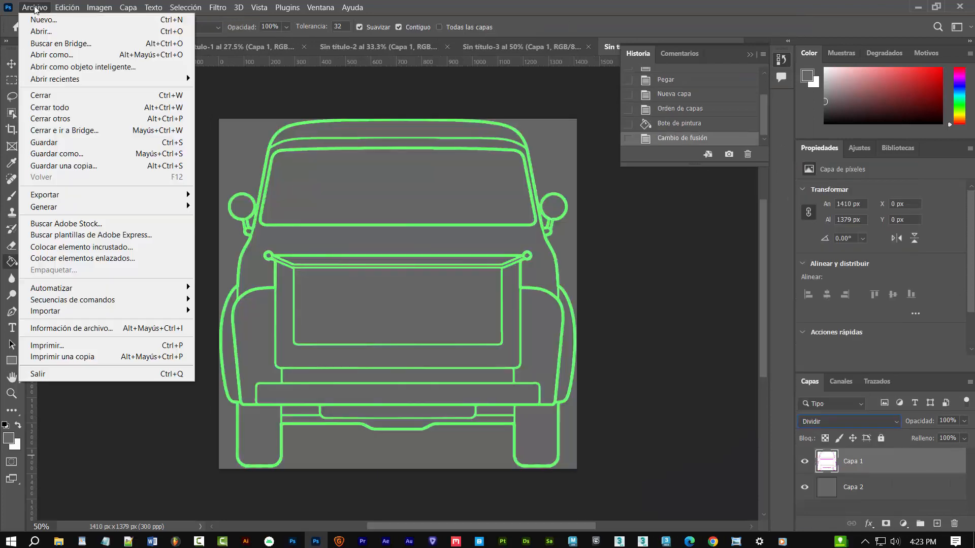
click(56, 161)
text(atras)
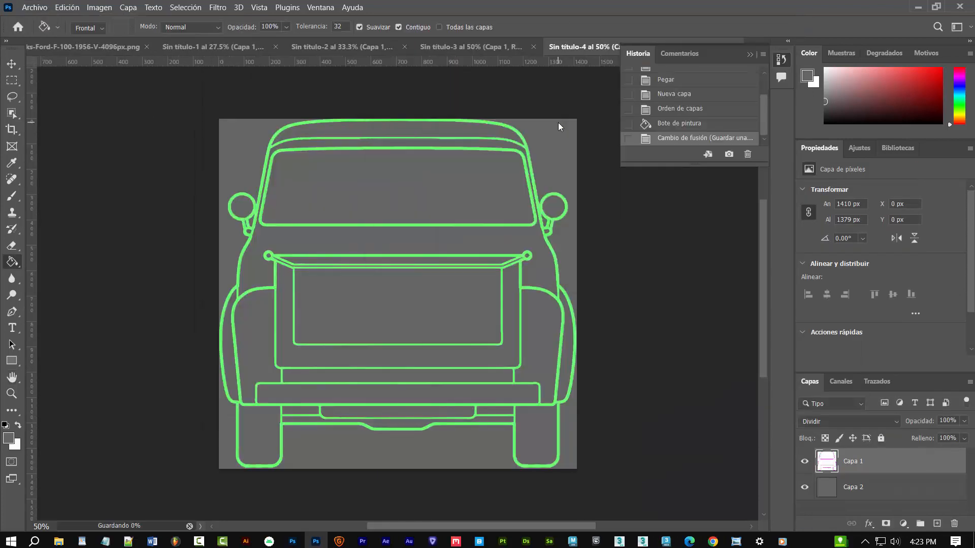
- Switch to File Explorer and check the exported view images in the tuorial pics folder
mouse_move(45, 539)
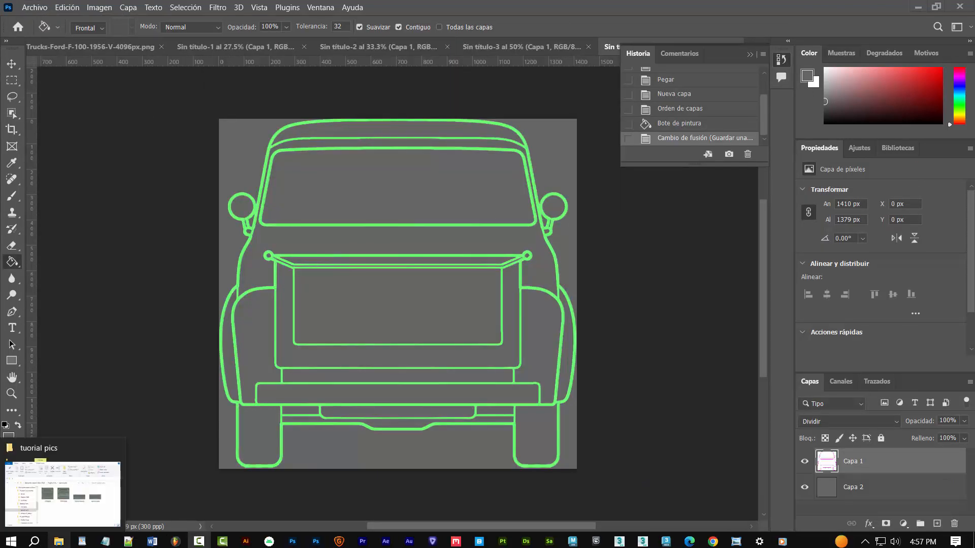
click(59, 541)
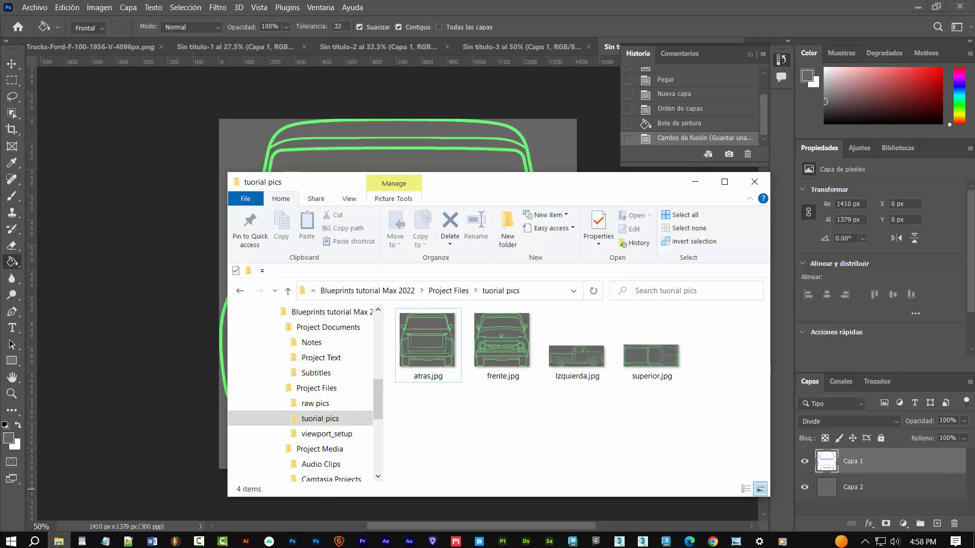